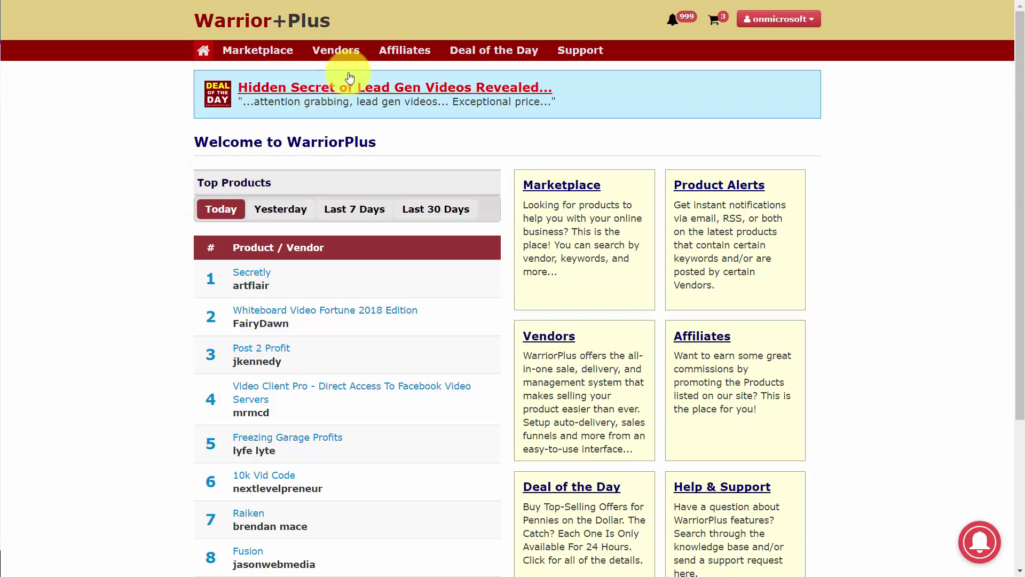
- Open the Affiliates sales dashboard showing $0.00 earnings for today and yesterday
left_click(403, 49)
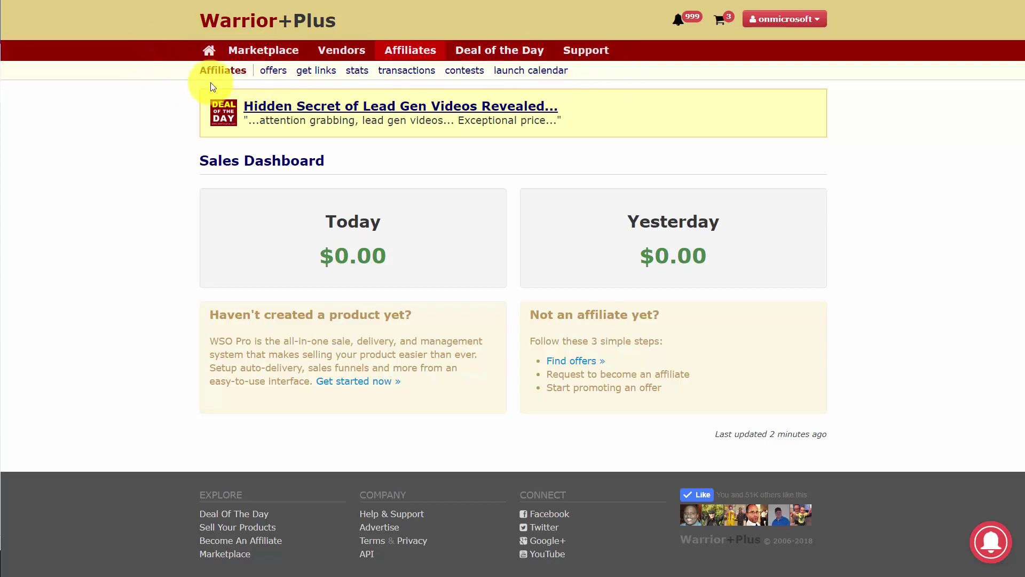
- Open the list of 5,343 affiliate offers and sort it by launch date, then by sales
left_click(273, 70)
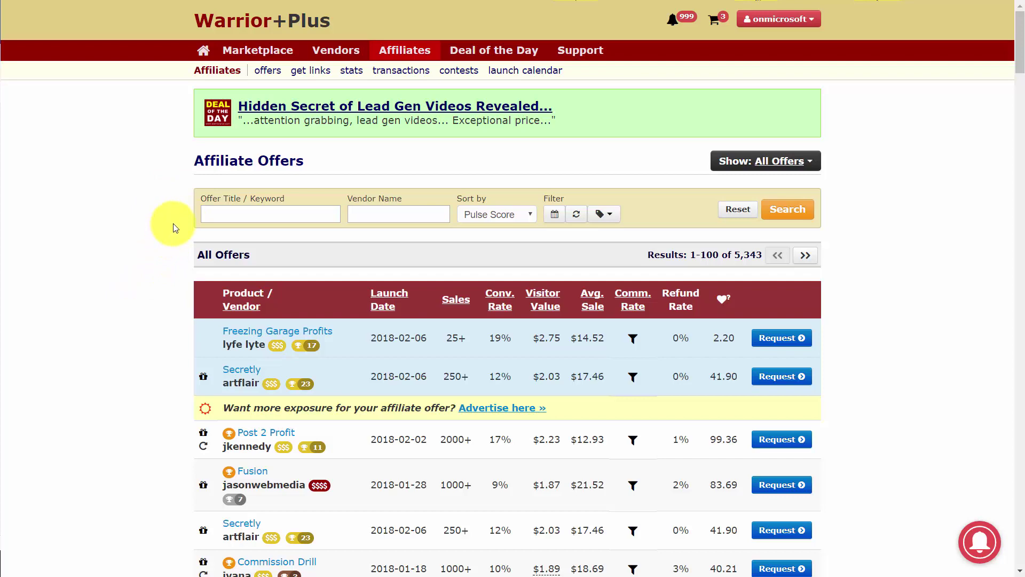
scroll(173, 224, "down", 1)
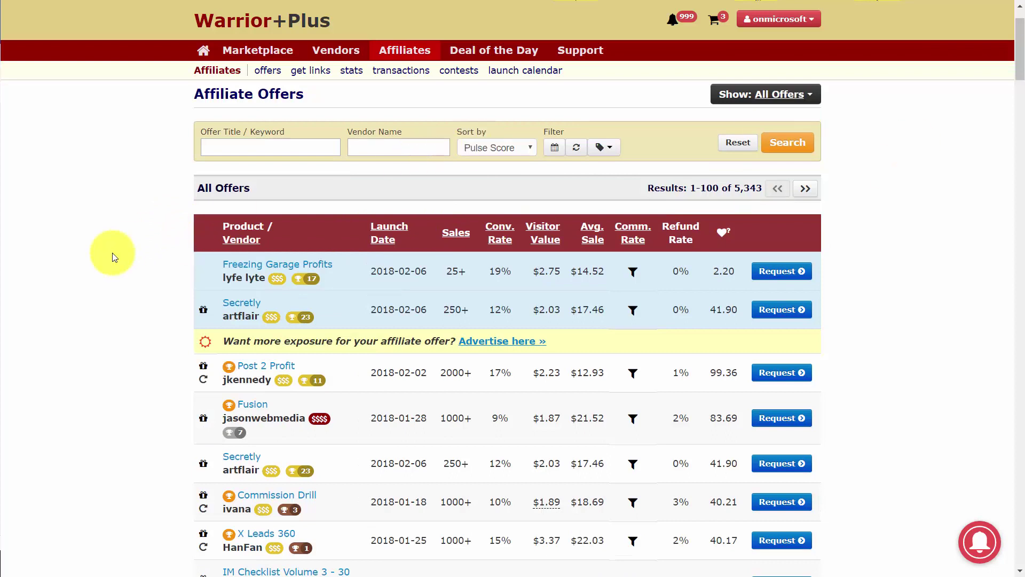
left_click(383, 227)
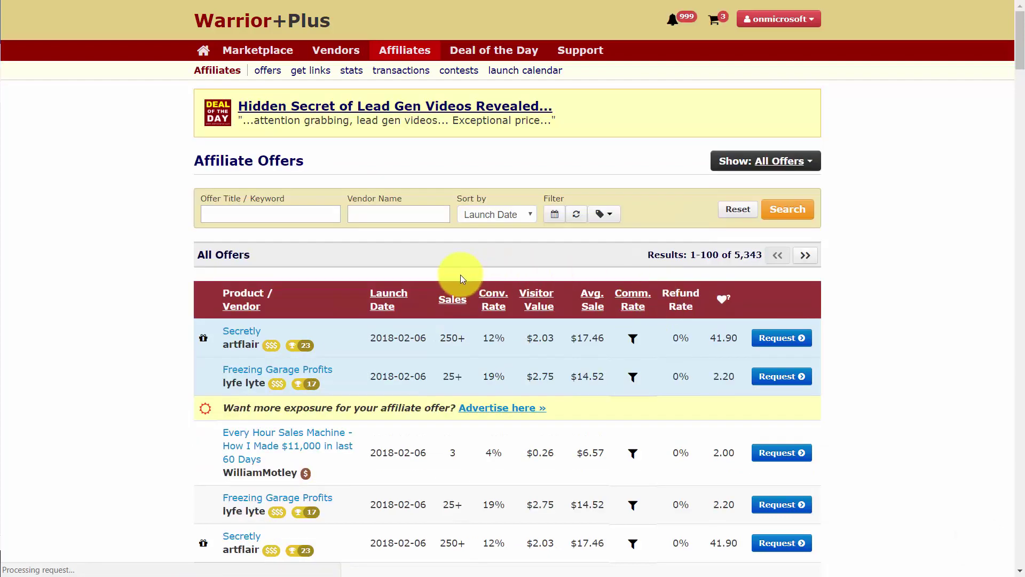
scroll(452, 265, "down", 2)
scroll(401, 256, "down", 2)
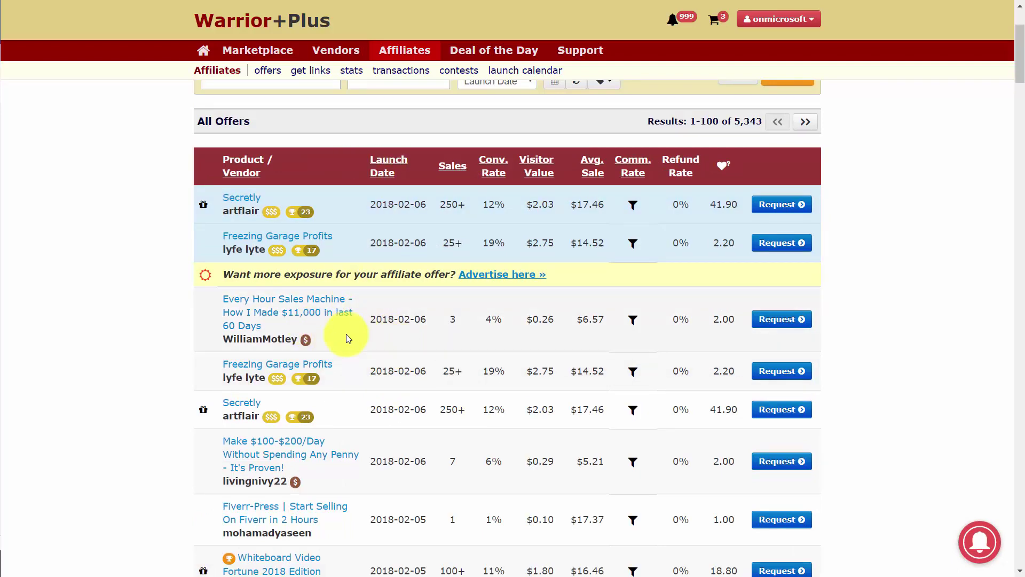
scroll(344, 321, "up", 2)
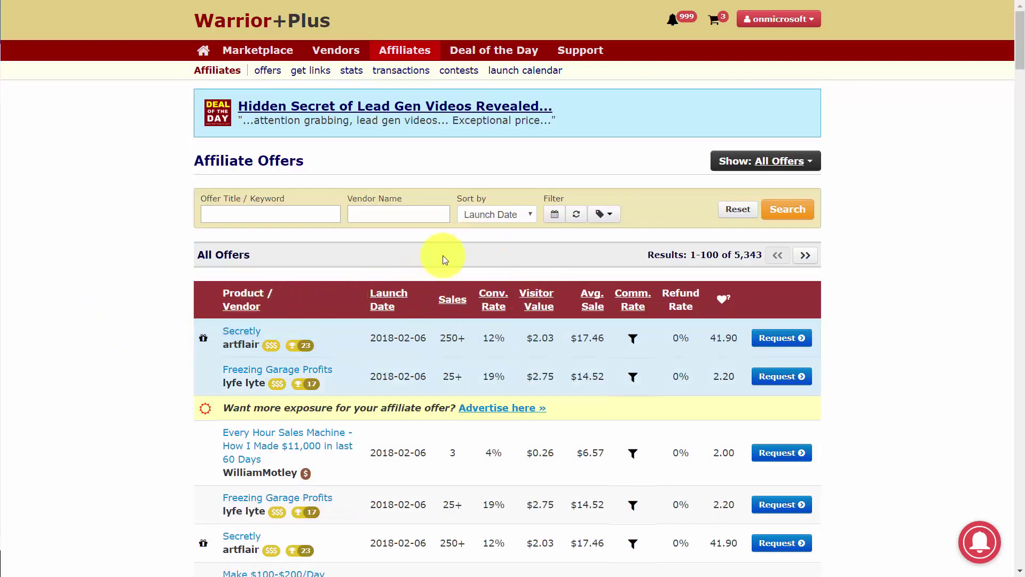
left_click(451, 299)
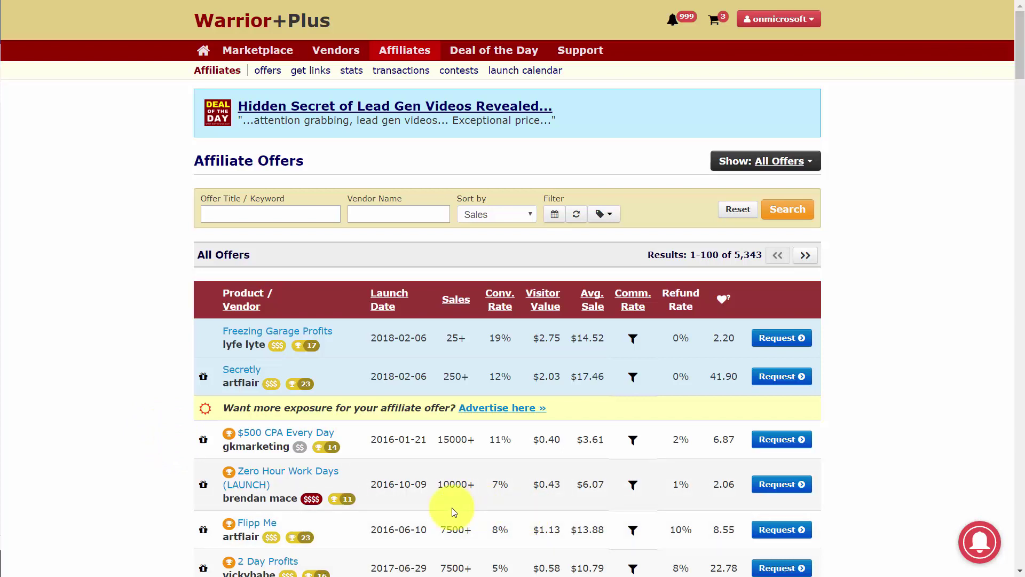
- View the '$500 CPA Every Day' offer details, which require vendor approval
left_click(777, 441)
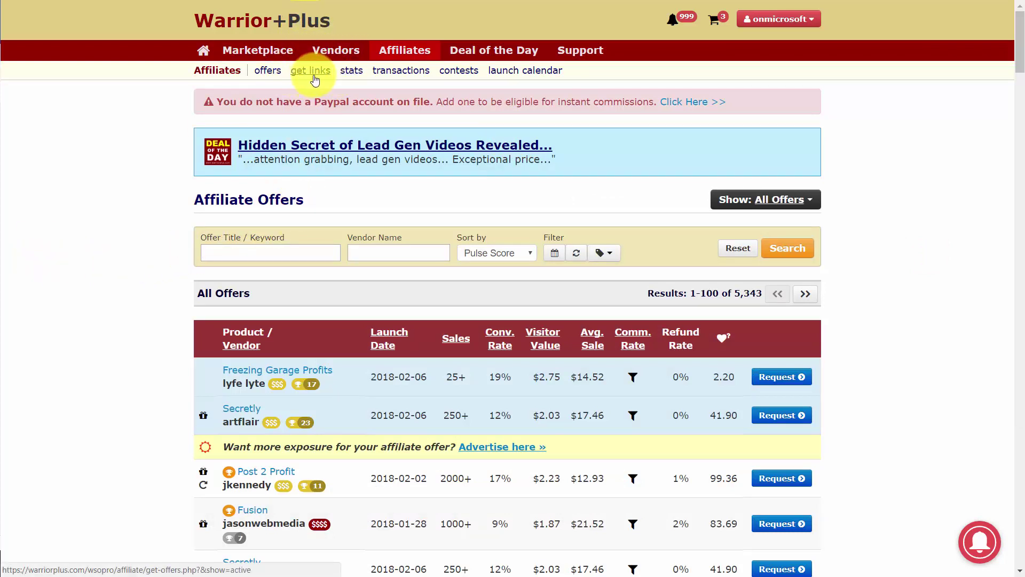
scroll(314, 78, "down", 5)
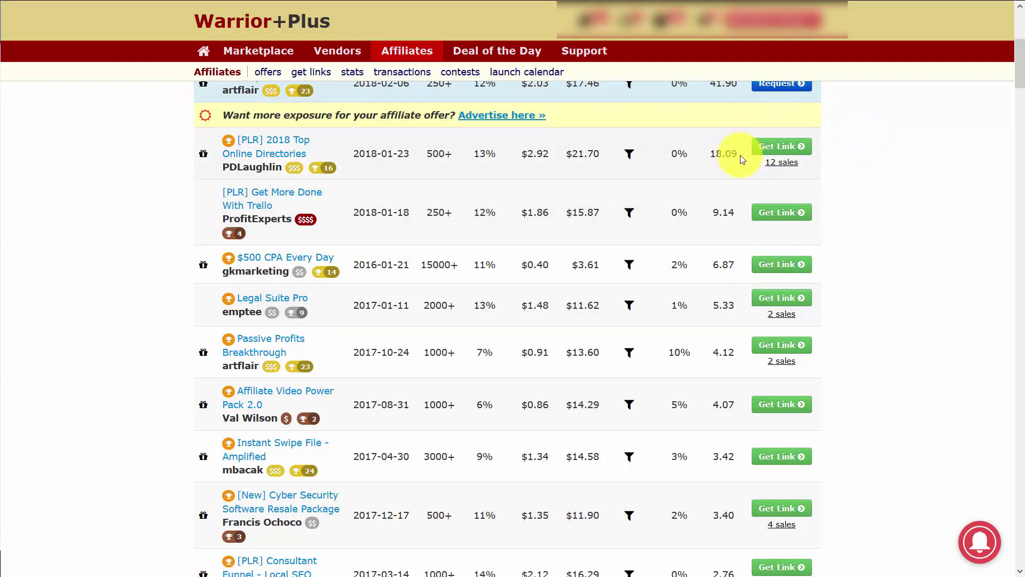
- Show the affiliate link for the '$500 CPA Every Day' offer among the 142 approved offers
left_click(780, 265)
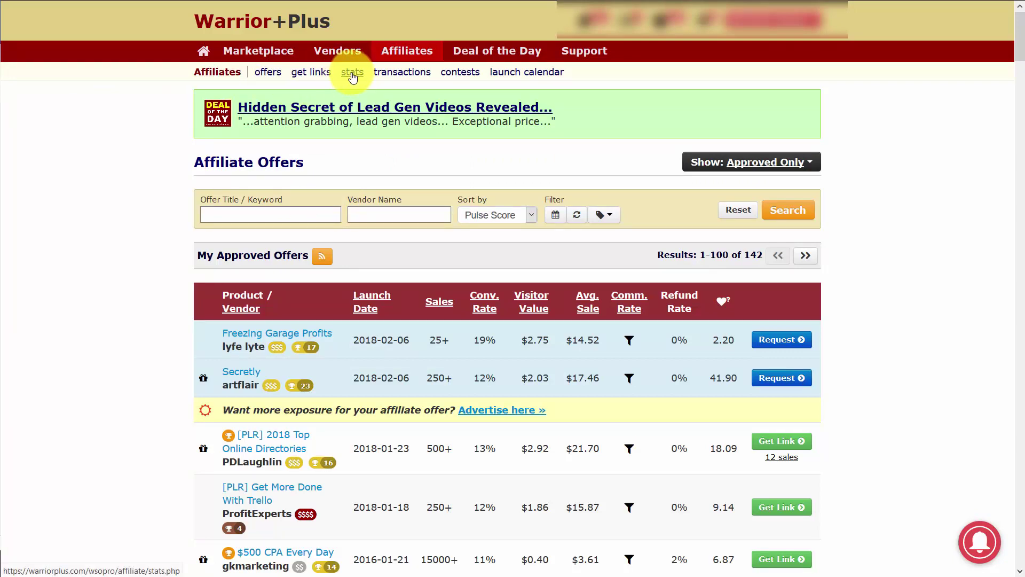
- Check the affiliate stats date ranges, then view the last-30-days transaction history ($311.38 in sales)
left_click(351, 73)
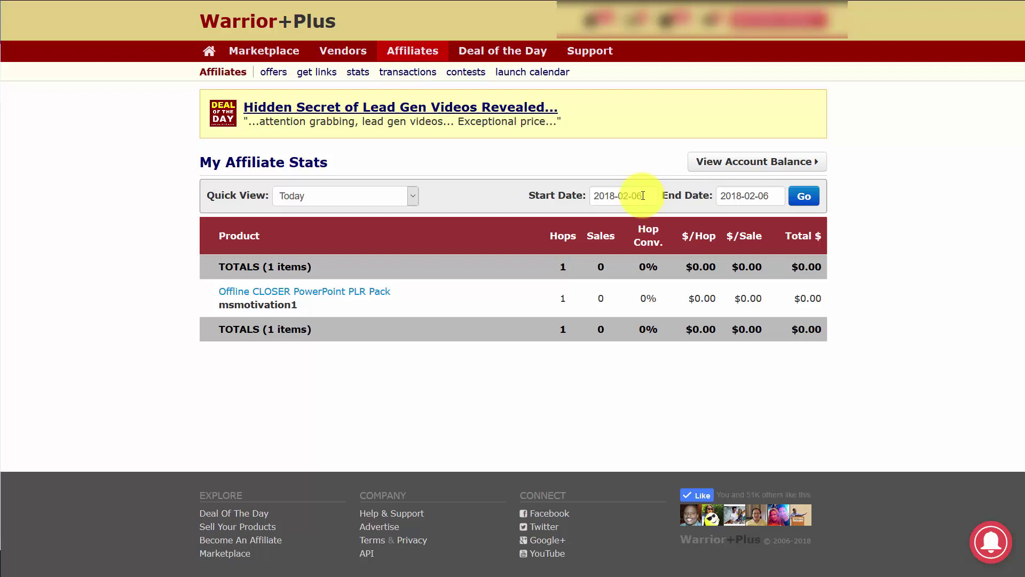
left_click(413, 198)
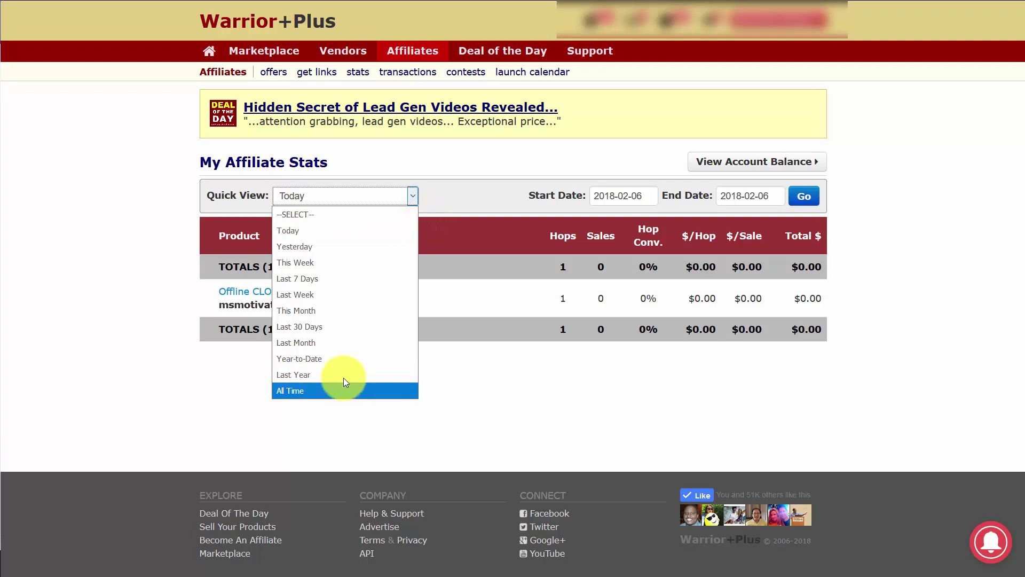
left_click(572, 165)
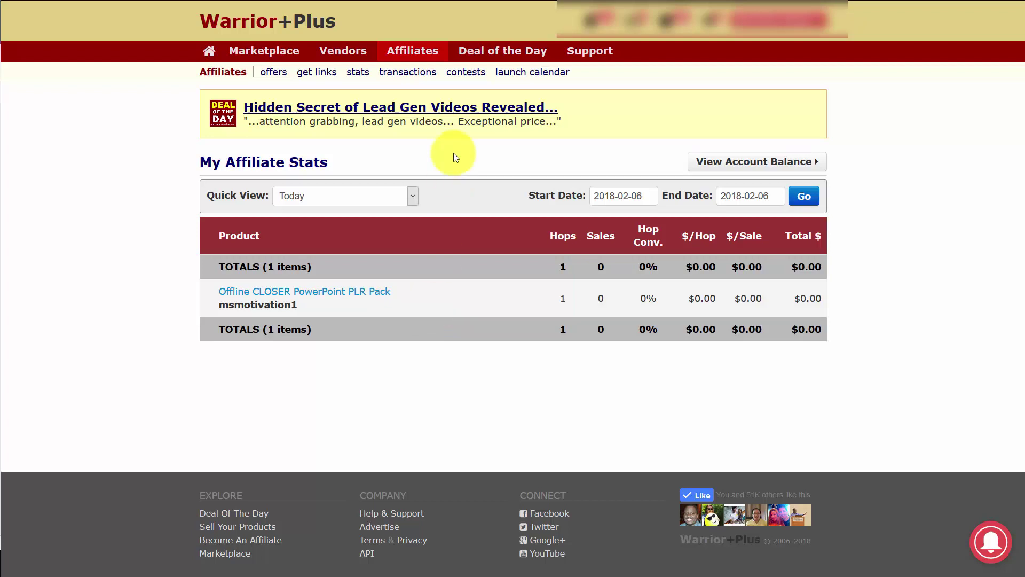
left_click(407, 72)
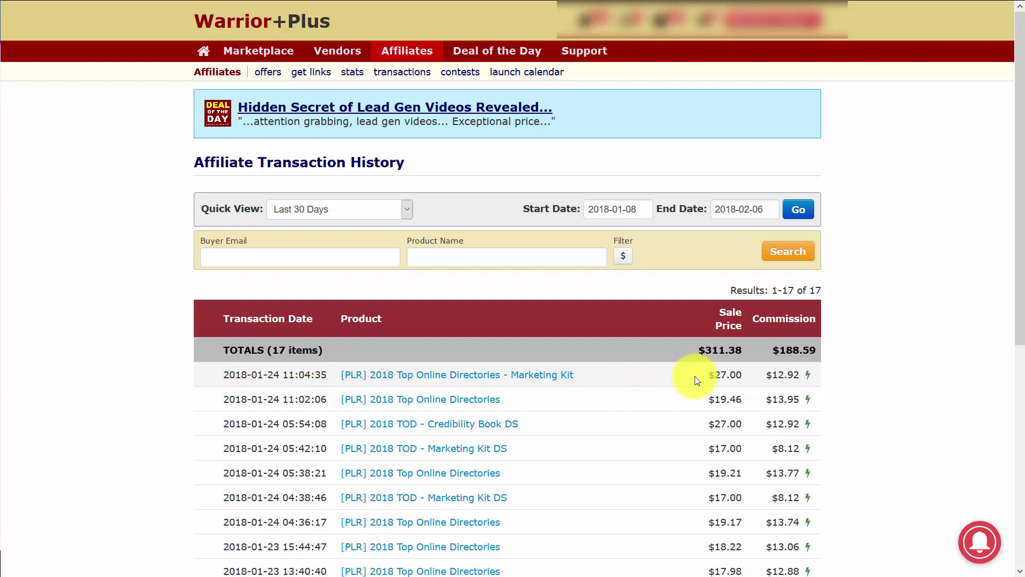
mouse_move(808, 374)
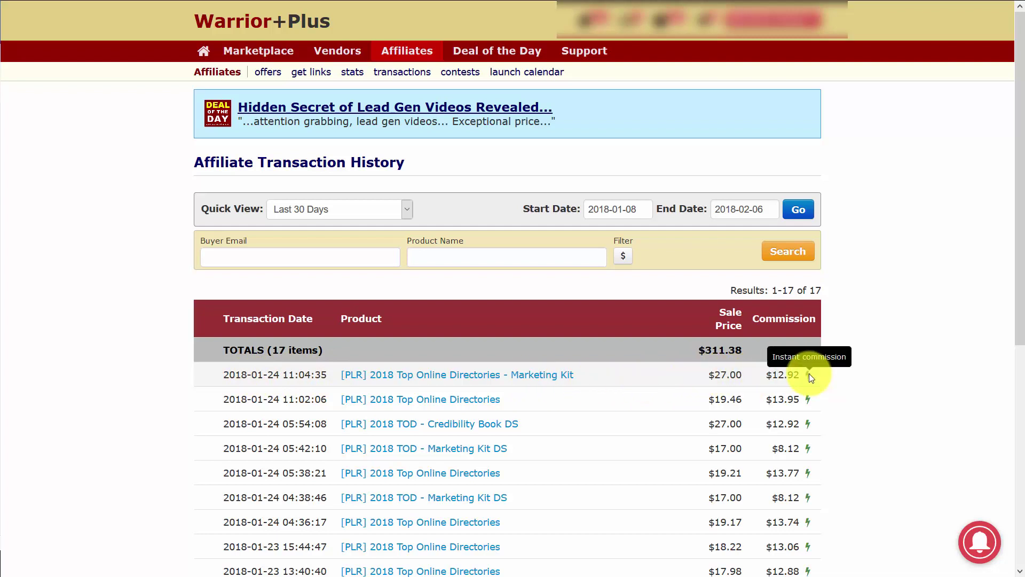
left_click(405, 209)
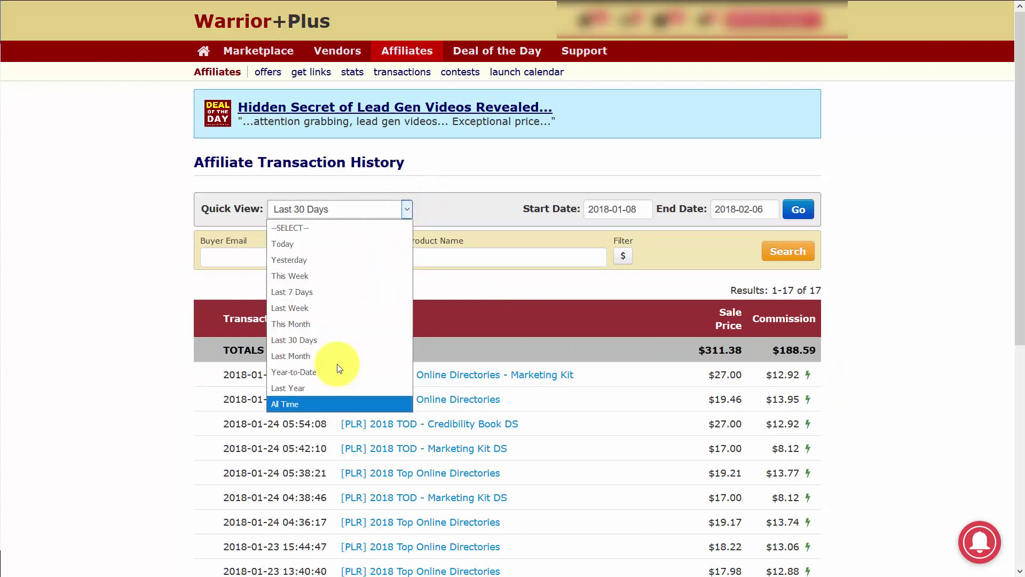
left_click(521, 164)
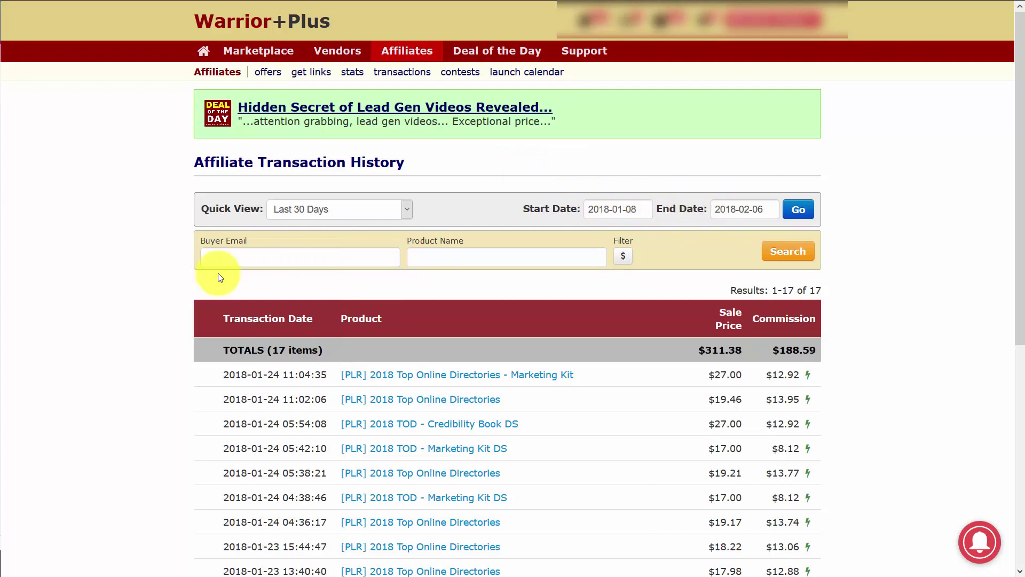
- View the $250 First 48 Hour Speed Contest and the Whiteboard Video Fortune 2018 Edition offer
left_click(460, 72)
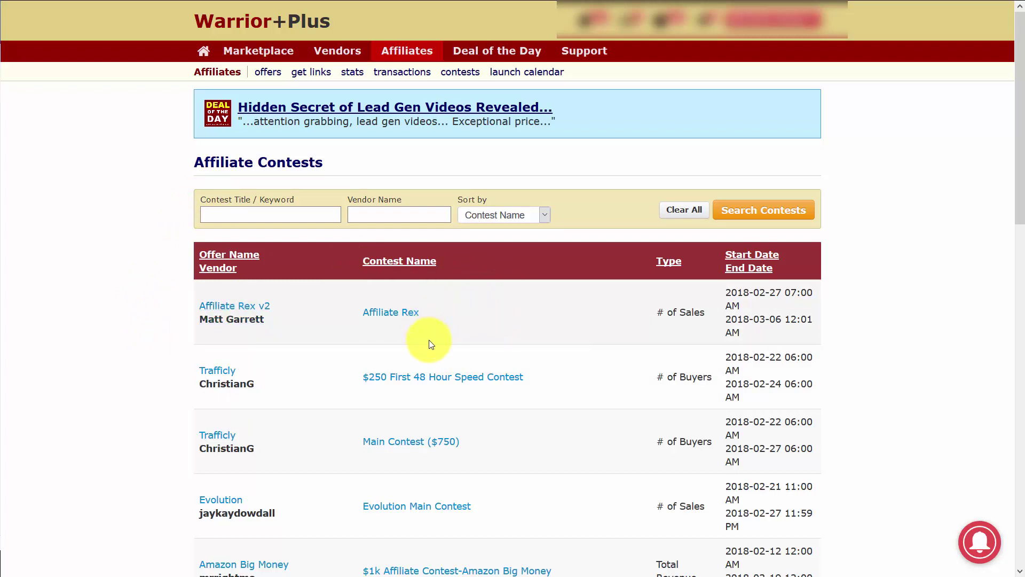
left_click(433, 376)
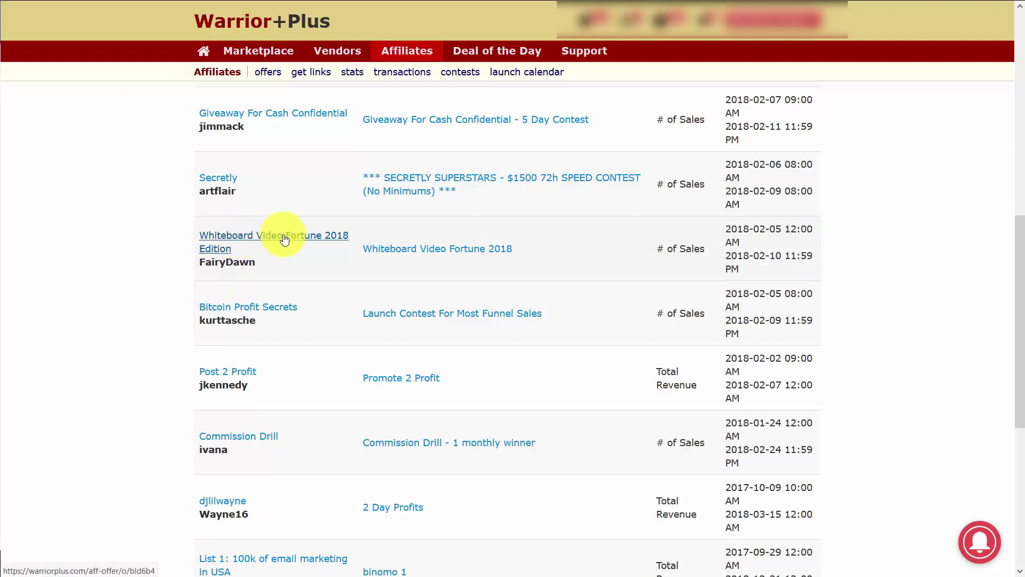
left_click(251, 233)
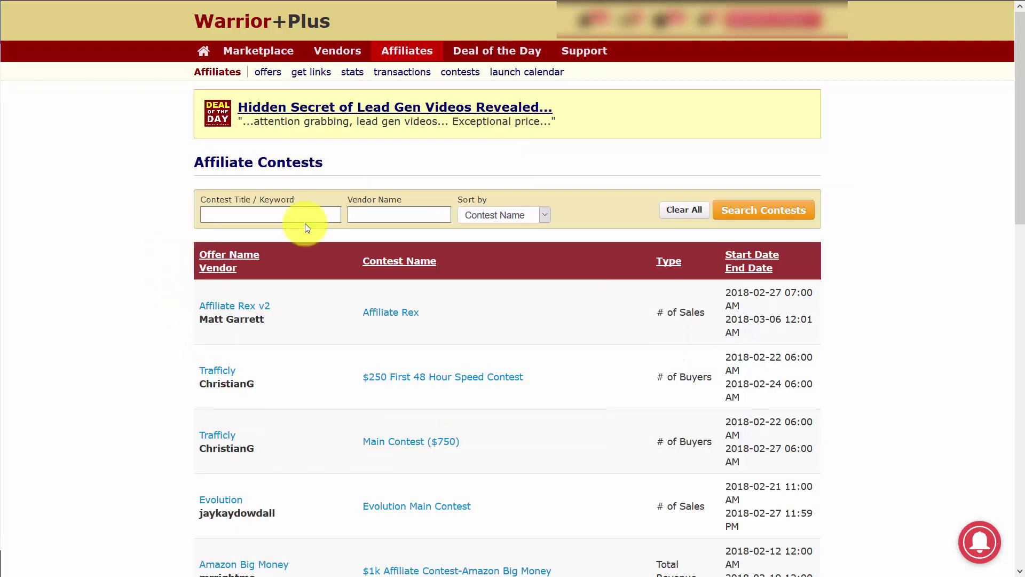
- Show the Launch Calendar in week view for Feb 4–10, 2018
left_click(533, 74)
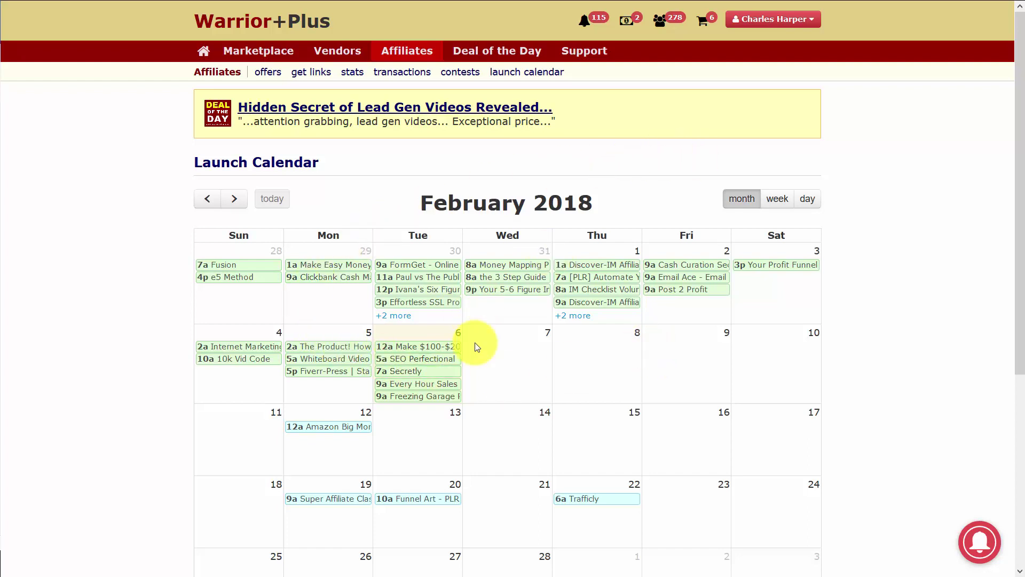
scroll(475, 347, "down", 4)
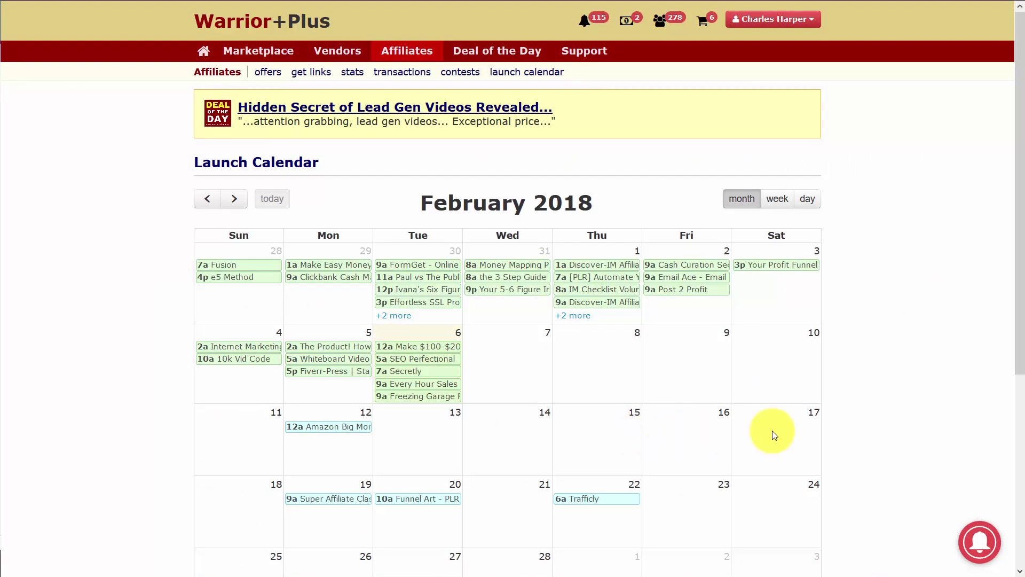
left_click(777, 202)
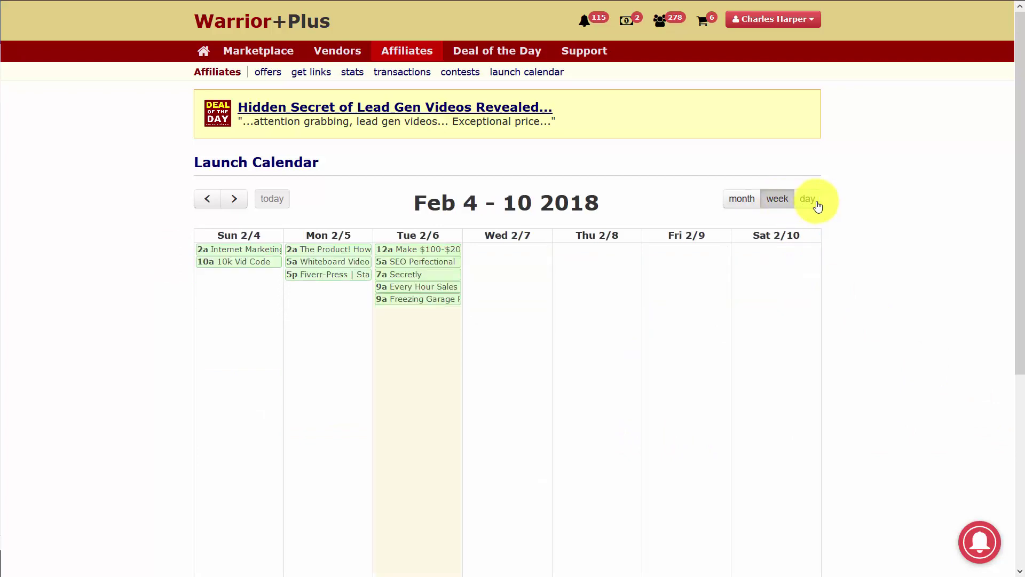